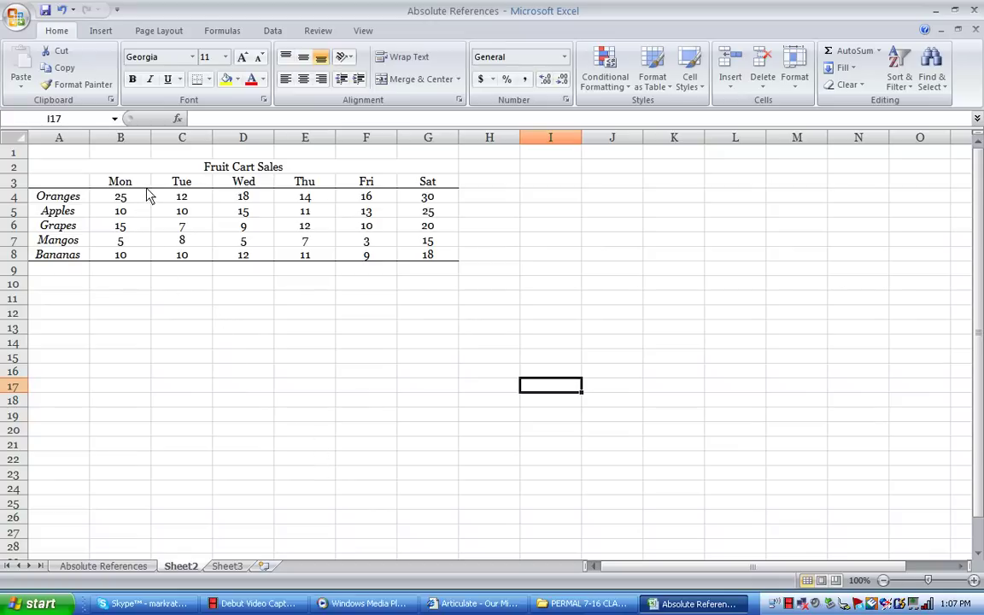
# Step: Select the Mon–Sat sales figures B4:G8 and bring up the Highlight Cells Rules list
pyautogui.moveTo(138, 164); pyautogui.dragTo(179, 259)
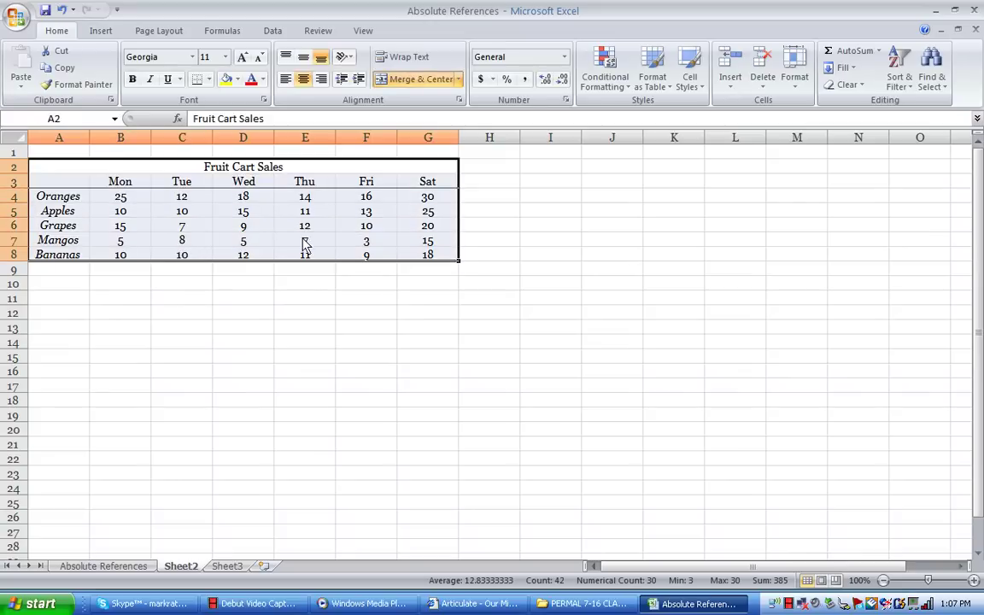
pyautogui.click(515, 213)
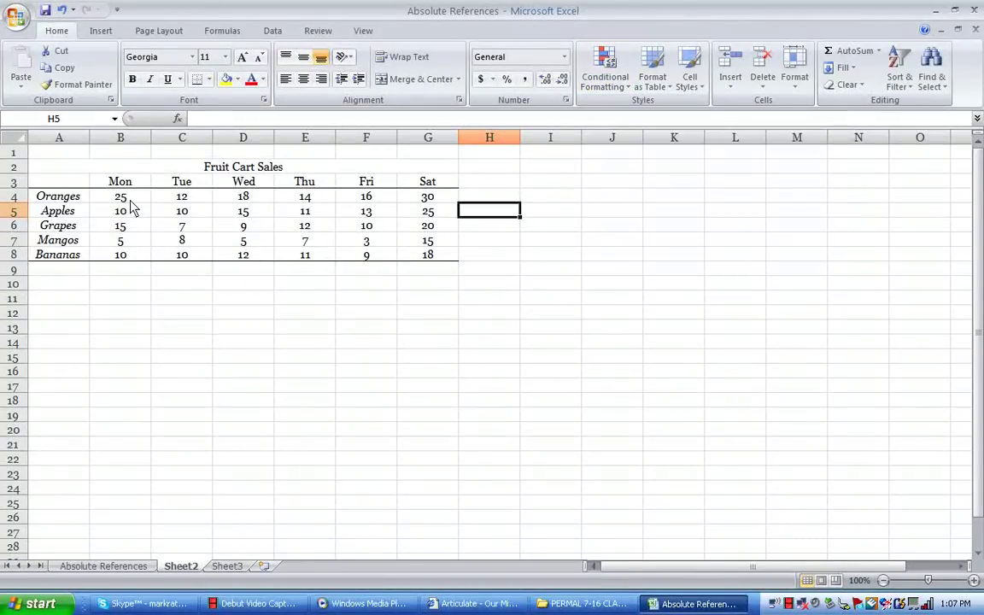
pyautogui.moveTo(126, 198); pyautogui.dragTo(402, 255)
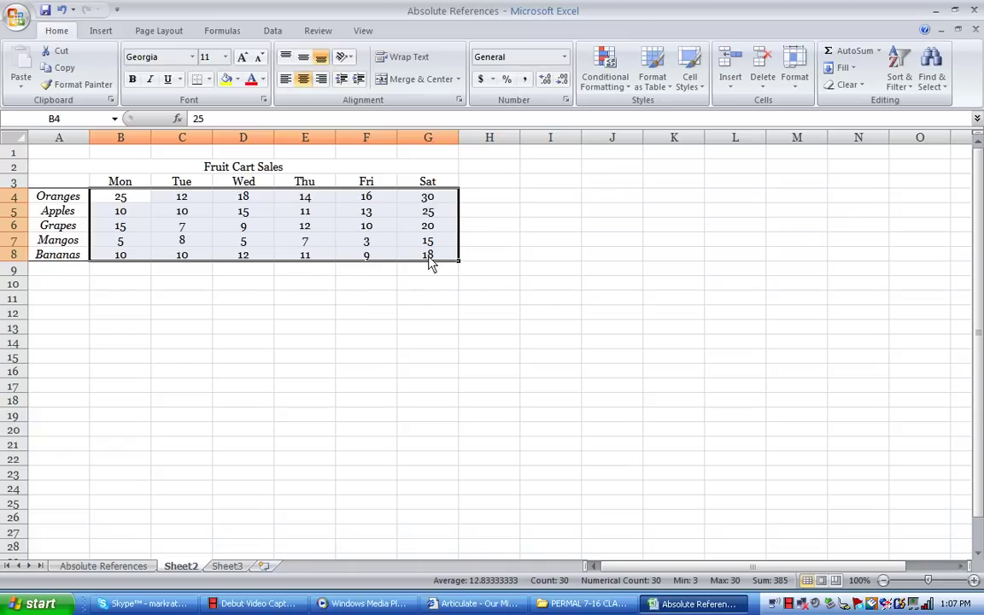
pyautogui.click(614, 82)
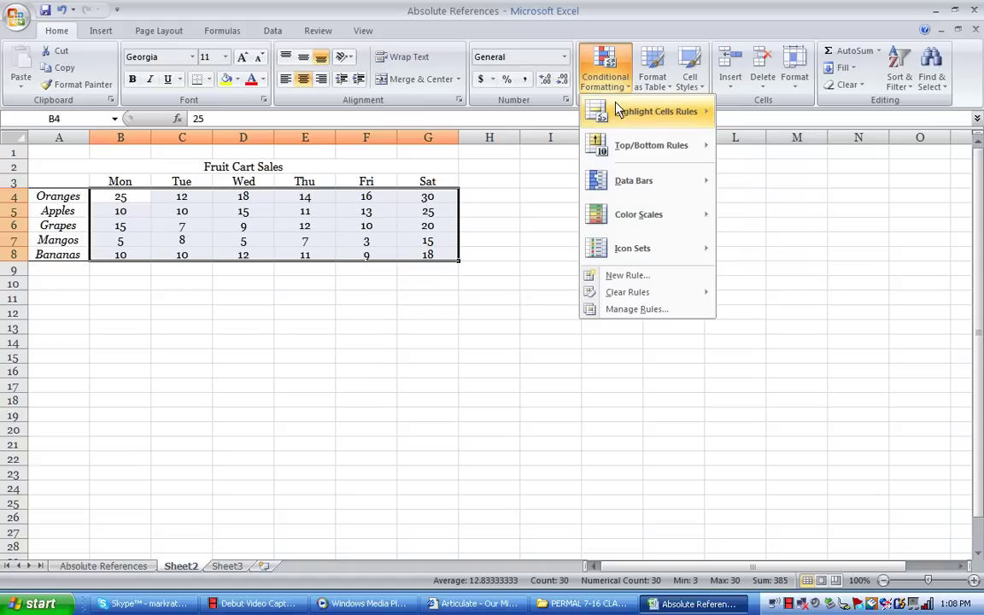
pyautogui.moveTo(618, 113)
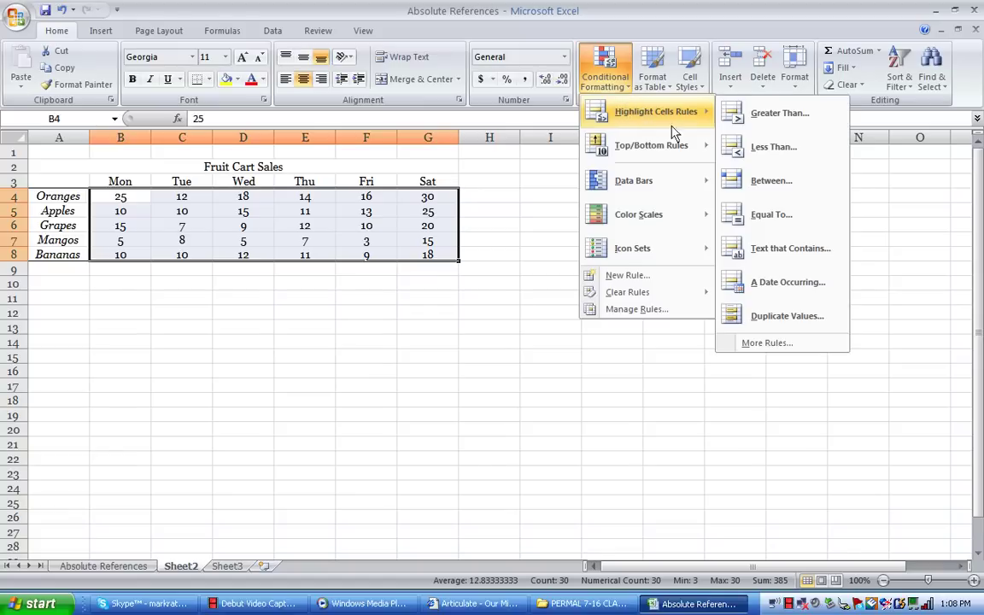
# Step: Create a new rule matching cell values greater than or equal to 10
pyautogui.click(769, 344)
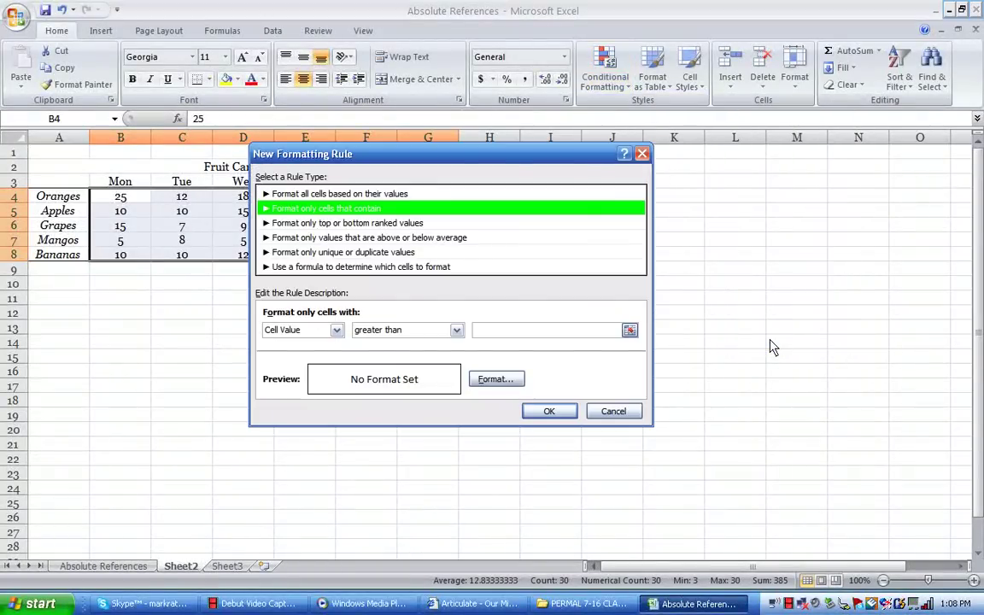
pyautogui.click(457, 331)
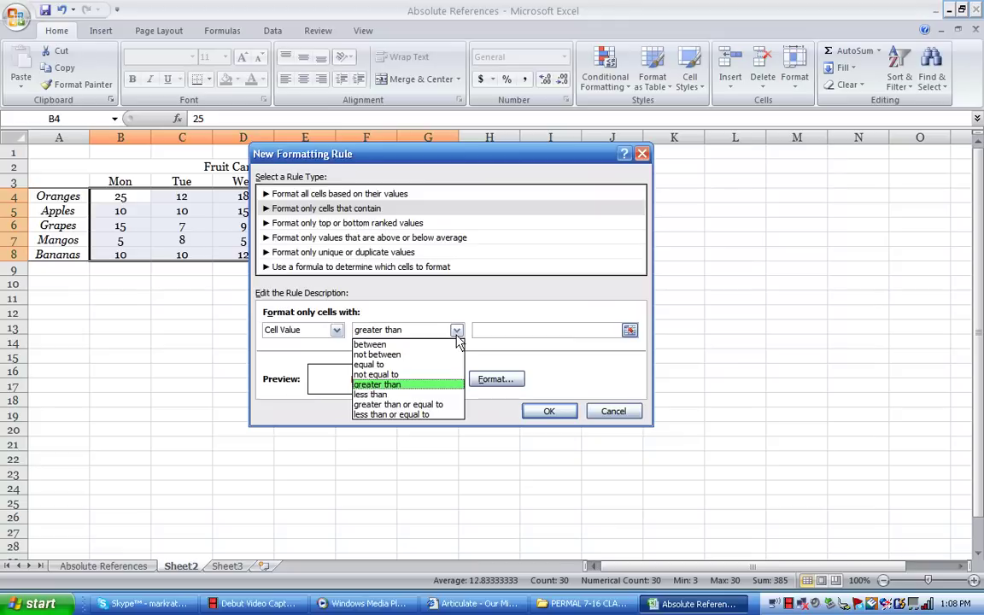
pyautogui.click(458, 333)
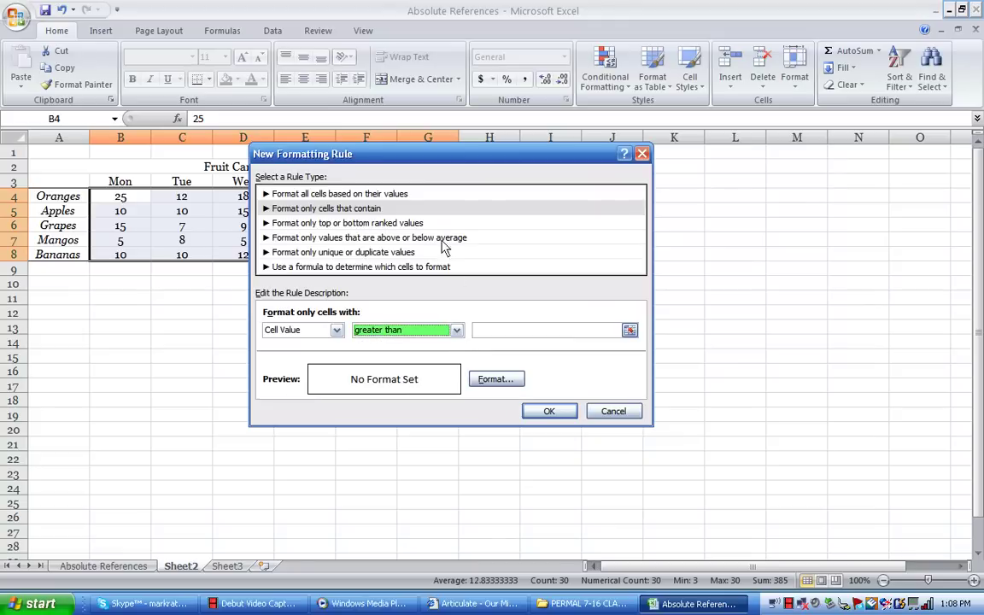
pyautogui.moveTo(457, 152); pyautogui.dragTo(692, 210)
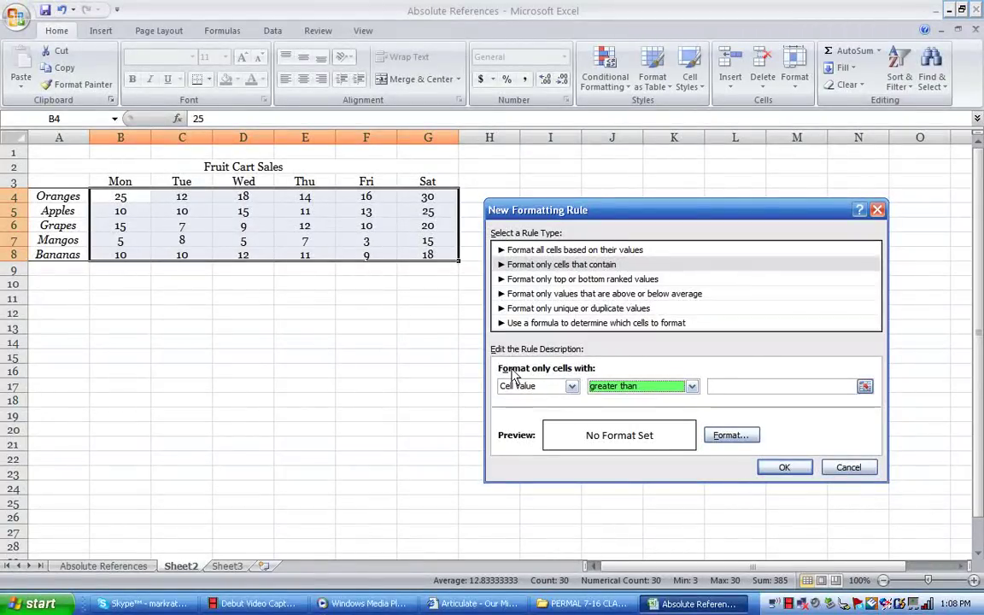
pyautogui.click(692, 386)
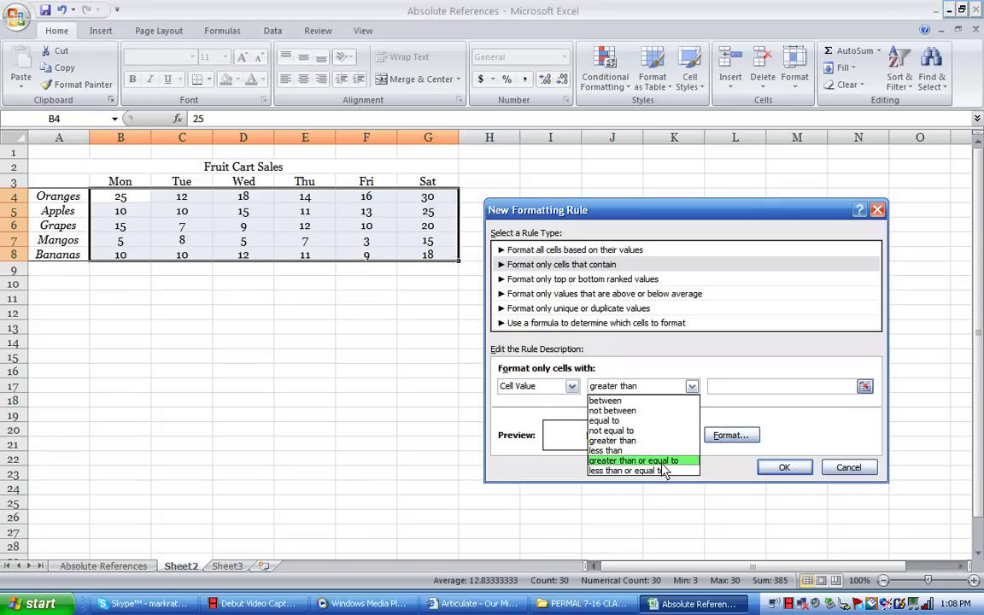
pyautogui.click(662, 462)
pyautogui.click(722, 389)
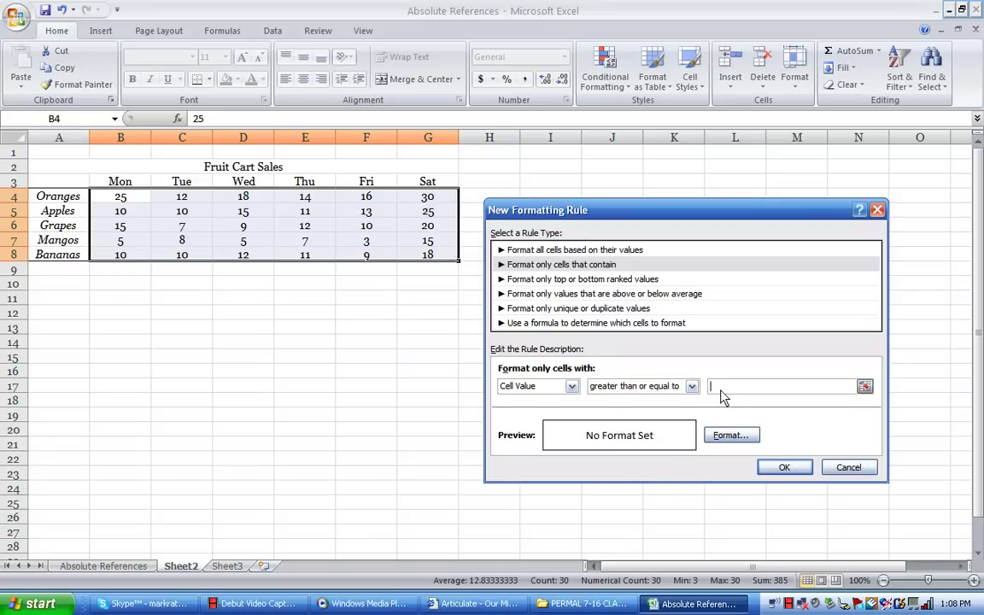
pyautogui.write('10')
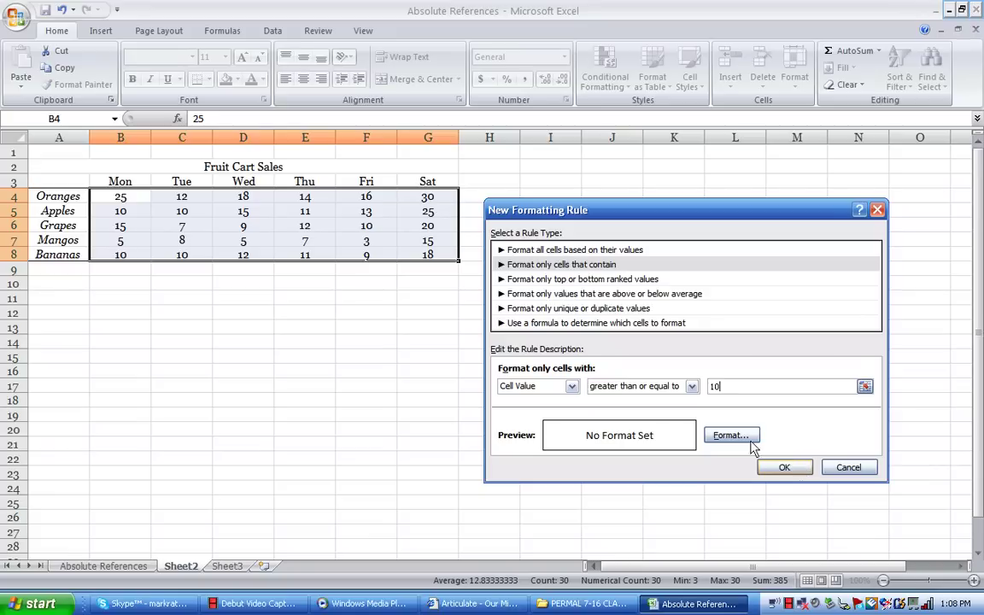
# Step: Give the rule a yellow fill with bold red font
pyautogui.click(720, 442)
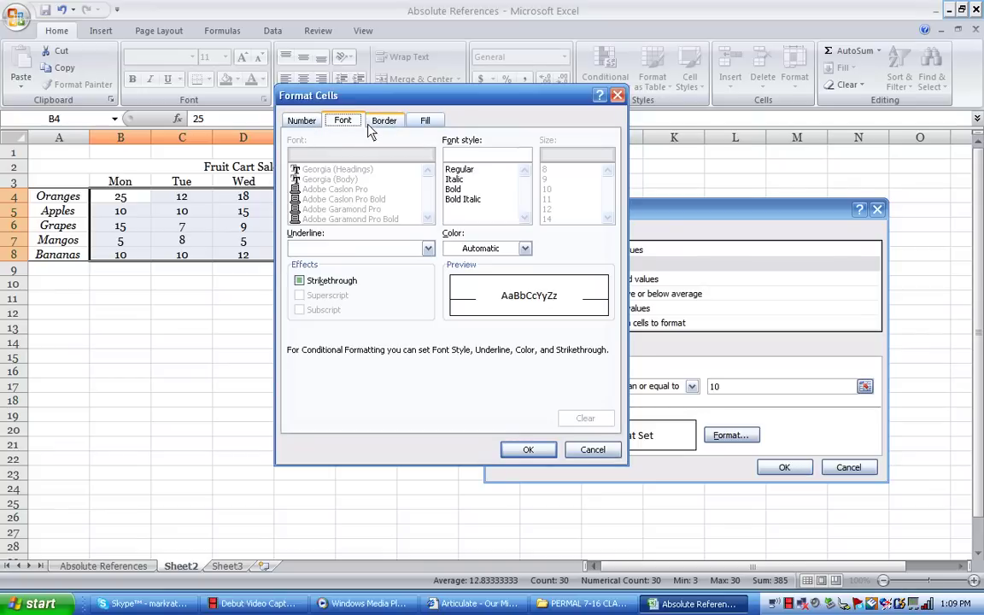
pyautogui.click(426, 120)
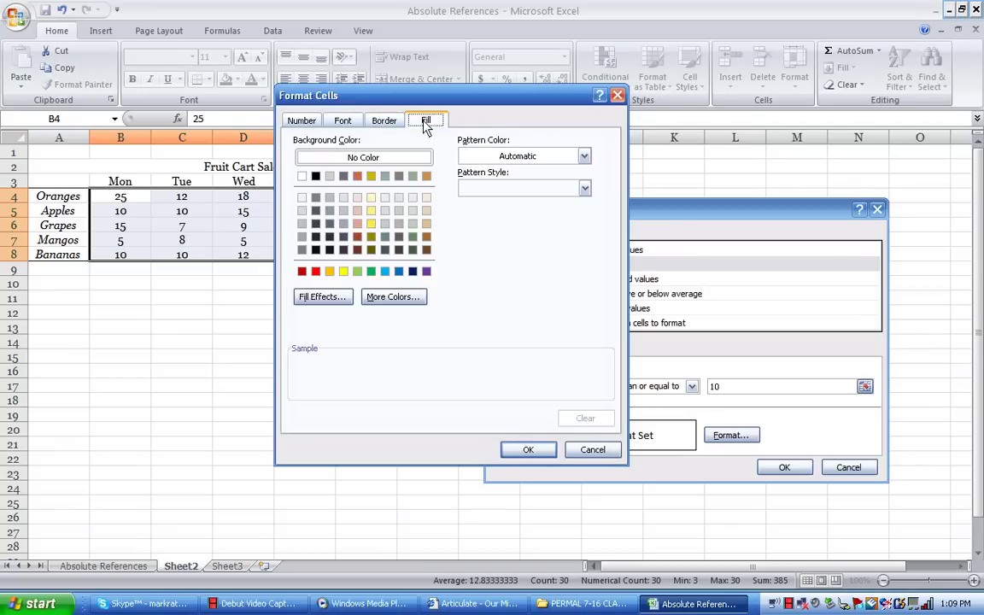
pyautogui.click(342, 271)
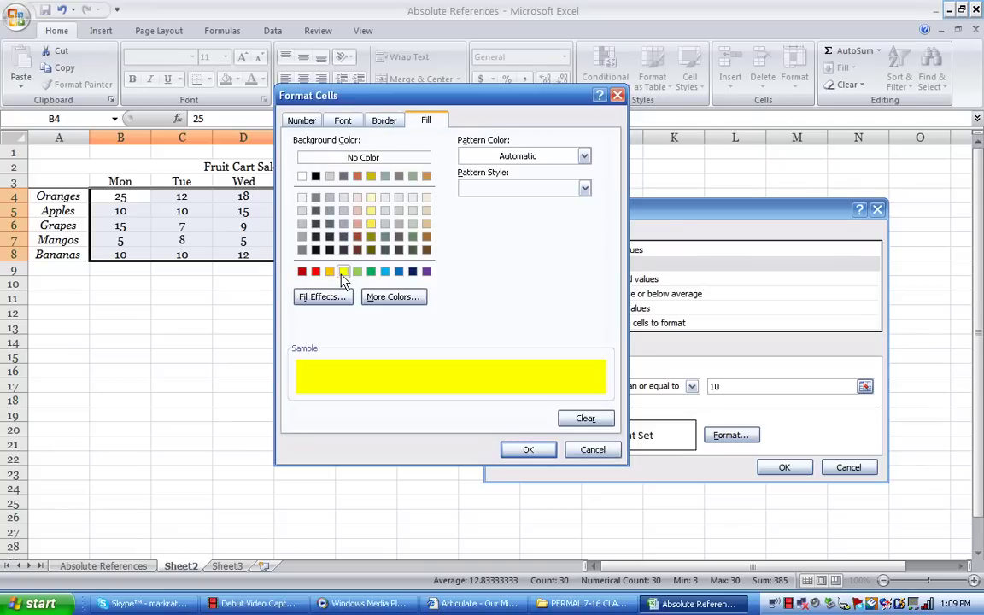
pyautogui.click(342, 120)
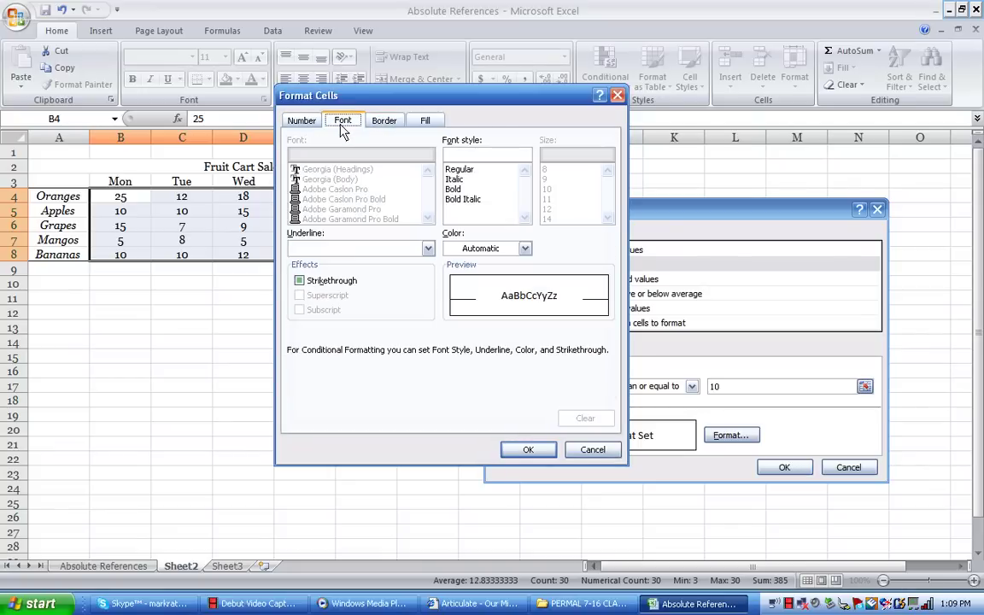
pyautogui.click(461, 188)
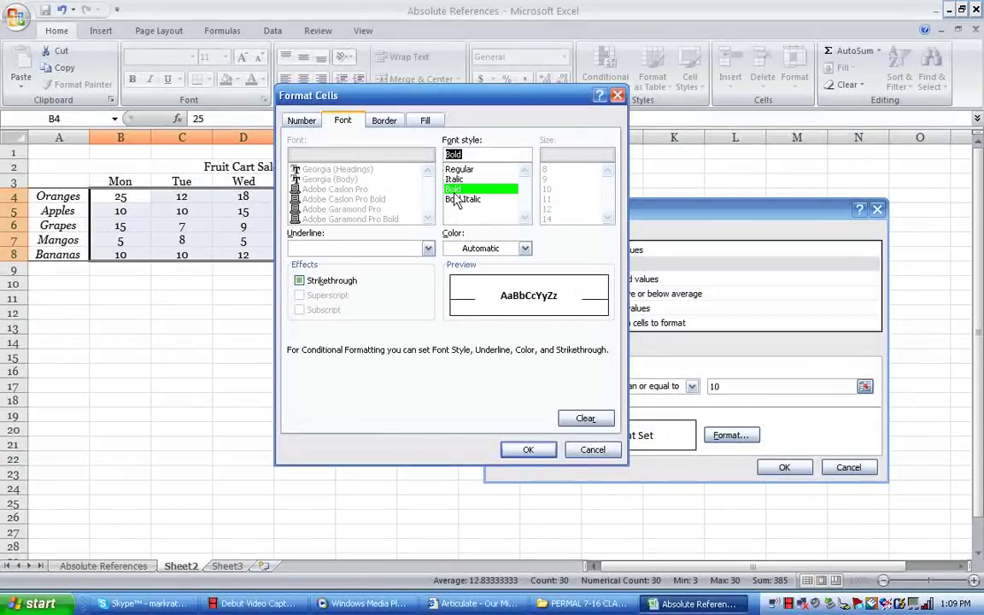
pyautogui.click(525, 249)
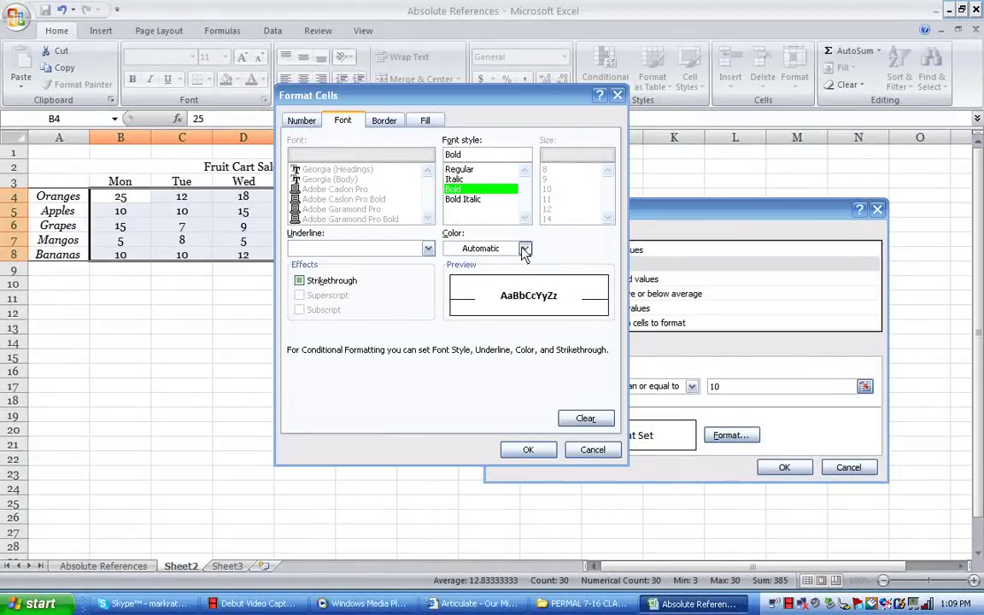
pyautogui.click(524, 249)
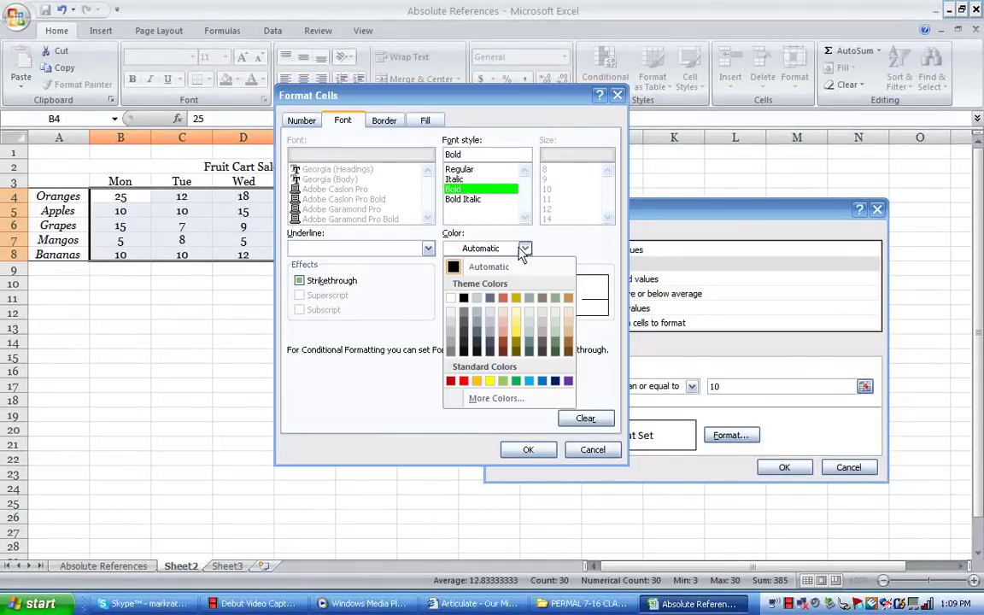
pyautogui.click(463, 381)
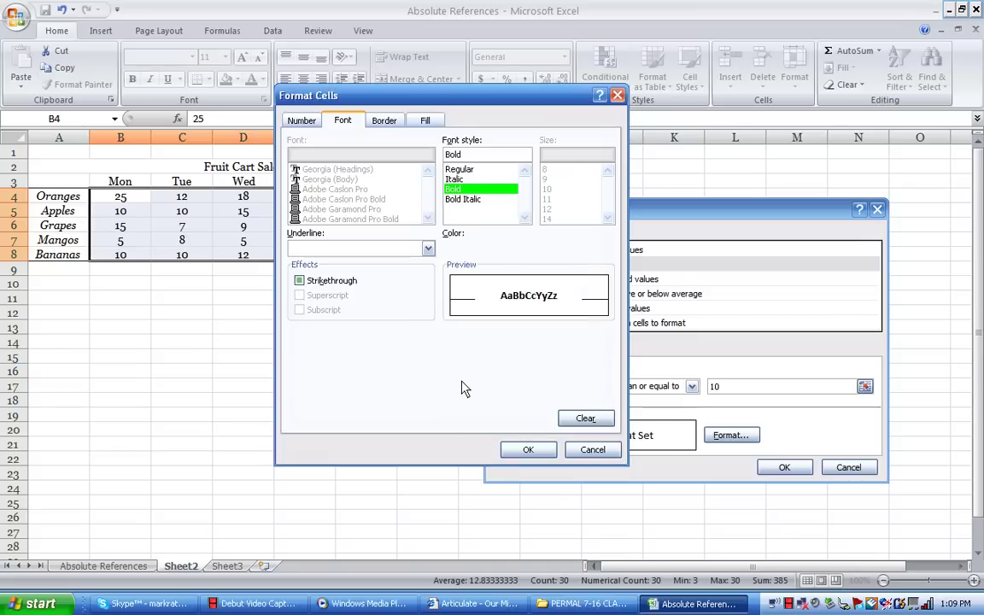
pyautogui.click(527, 451)
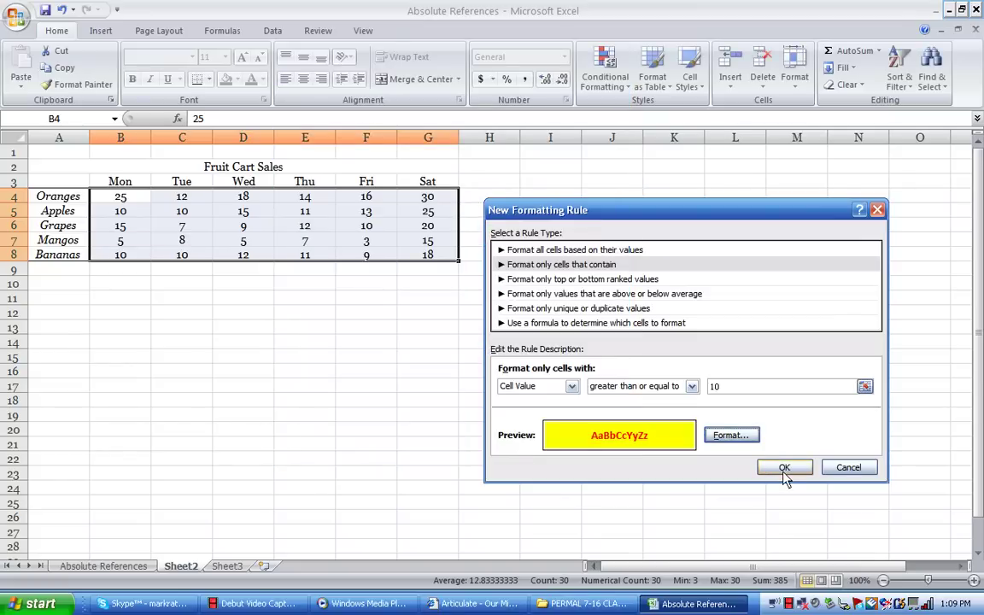
# Step: Apply the 10-or-more highlight rule, then select the Mon figures B4:B8
pyautogui.click(784, 470)
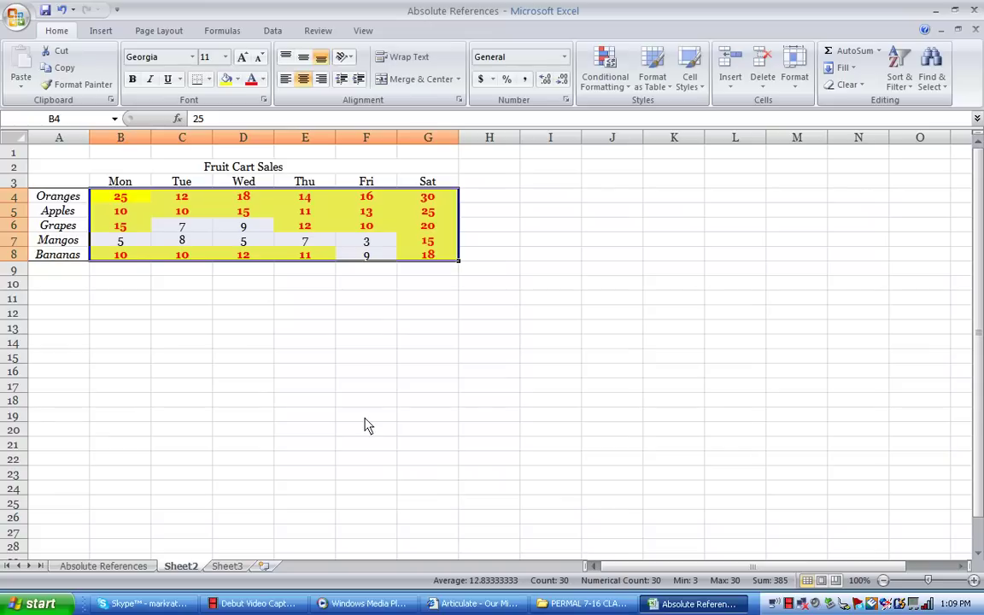
pyautogui.click(327, 285)
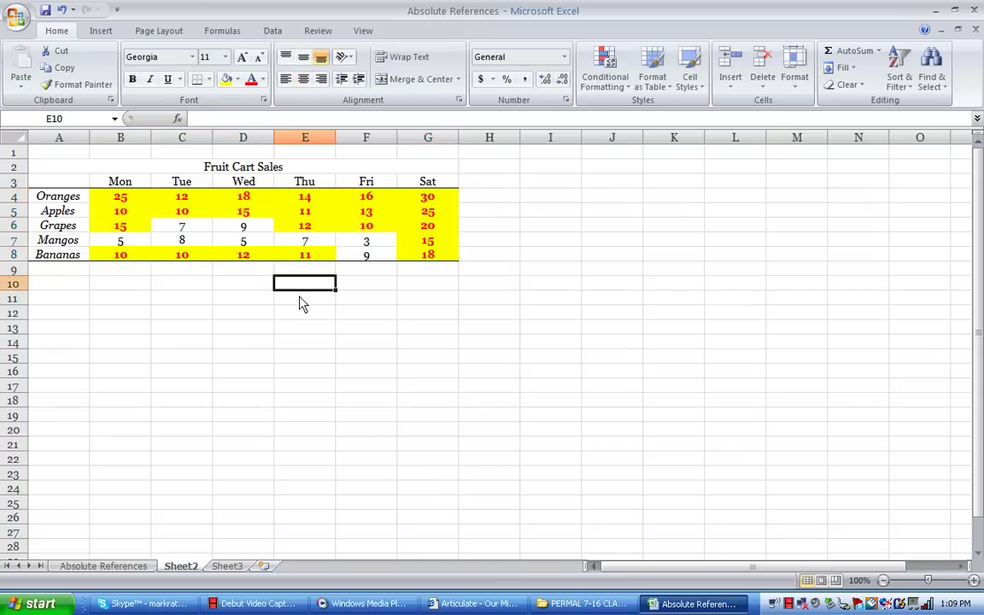
pyautogui.click(219, 344)
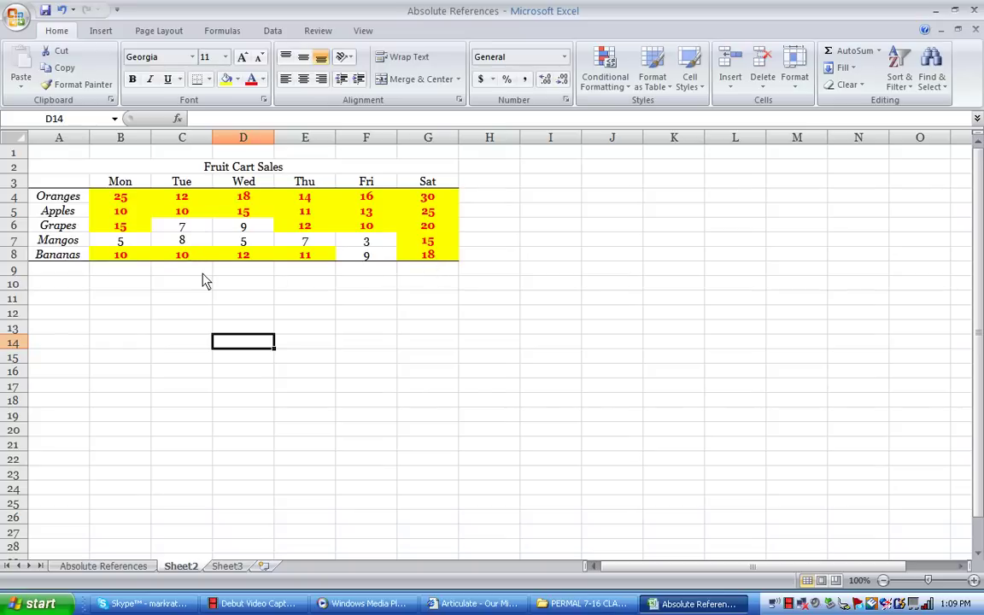
pyautogui.click(120, 197)
pyautogui.moveTo(124, 211); pyautogui.dragTo(122, 269)
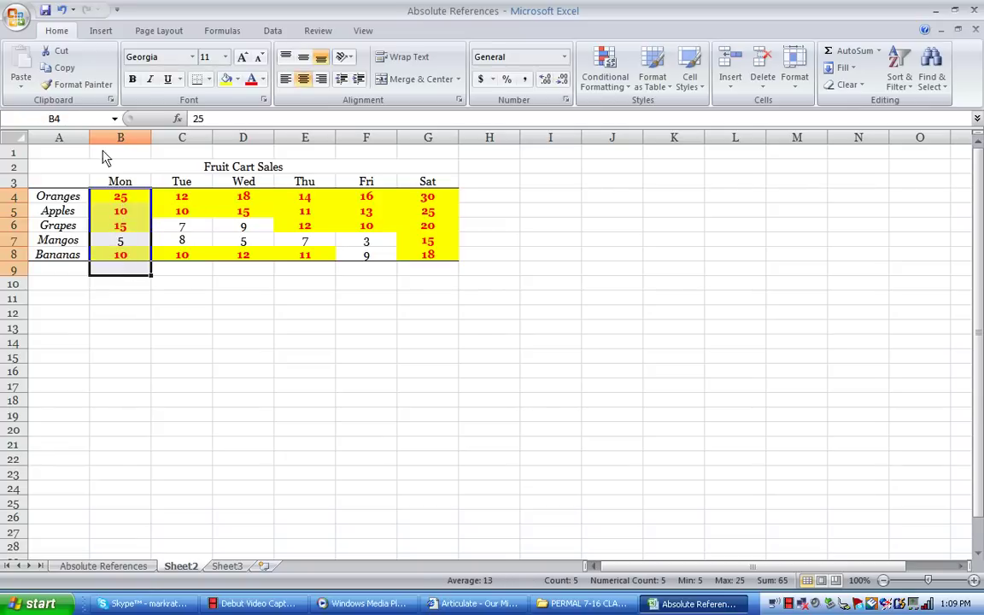
# Step: AutoSum the Monday figures to get a total of 65 in B9
pyautogui.click(846, 57)
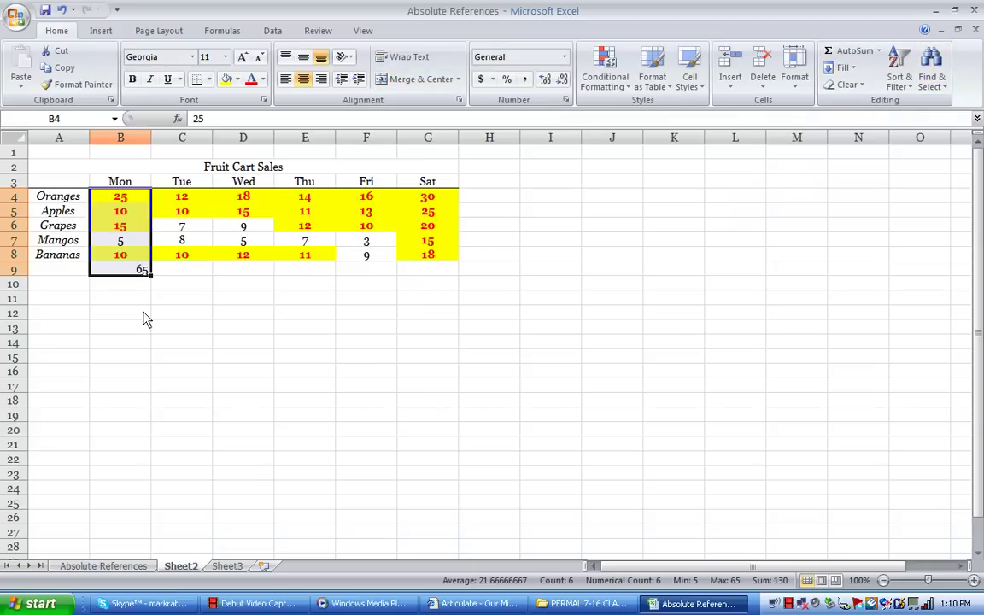
pyautogui.click(137, 300)
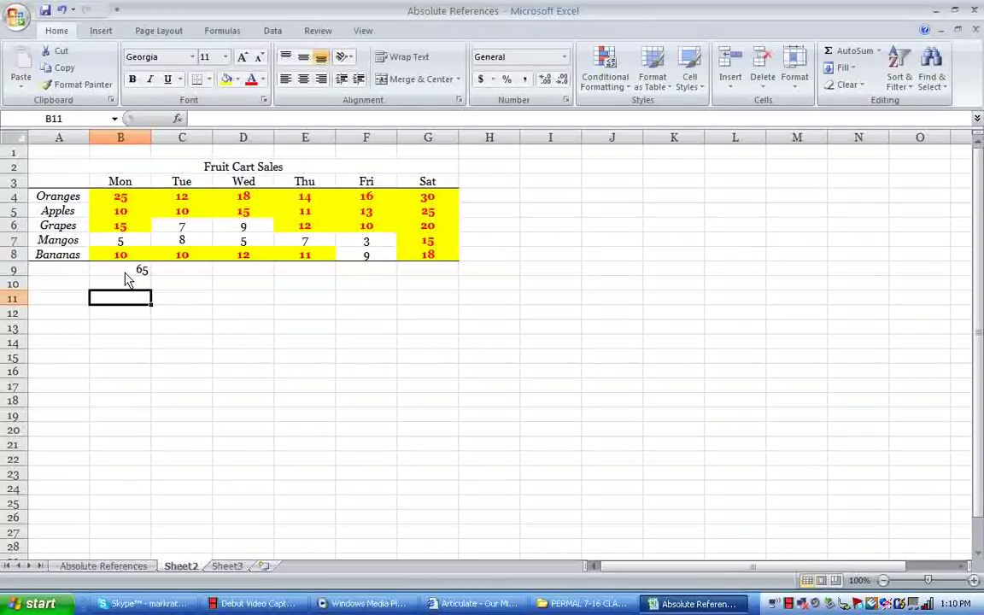
# Step: Copy the sum across B9:G9 (47, 59, 55, 51, 108) and centre the totals
pyautogui.click(127, 272)
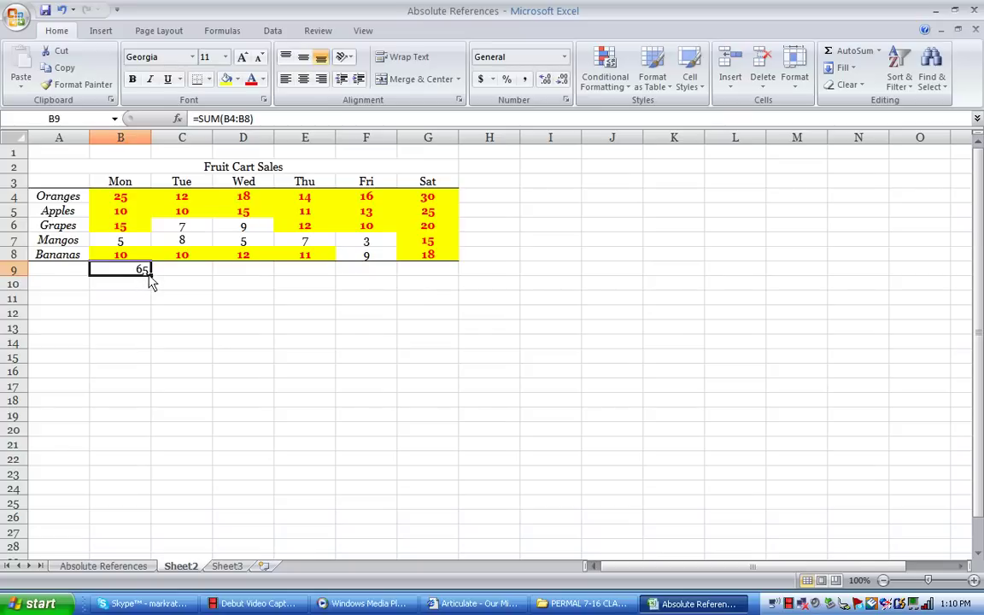
pyautogui.moveTo(150, 282); pyautogui.dragTo(433, 272)
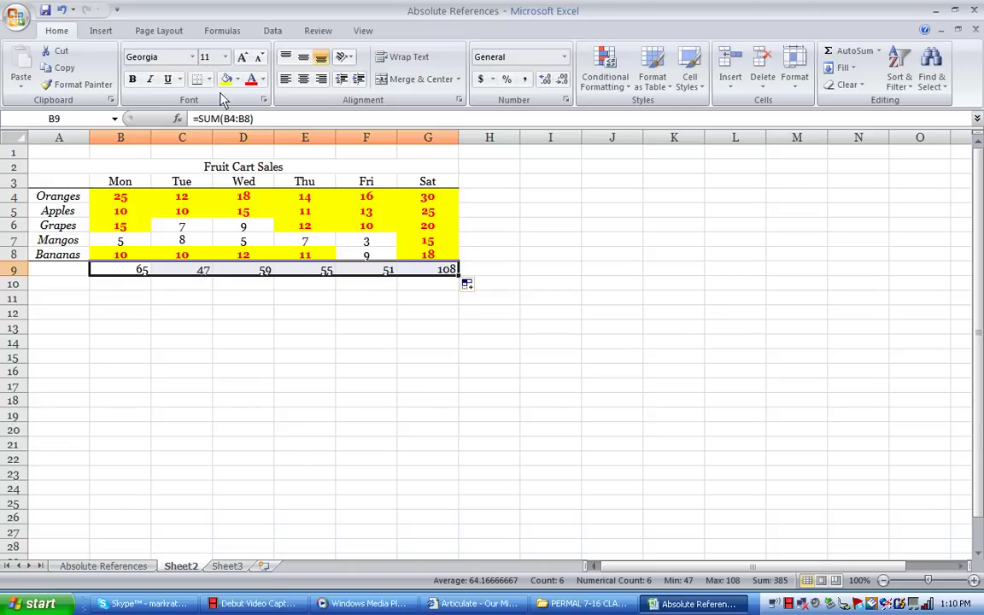
pyautogui.click(303, 79)
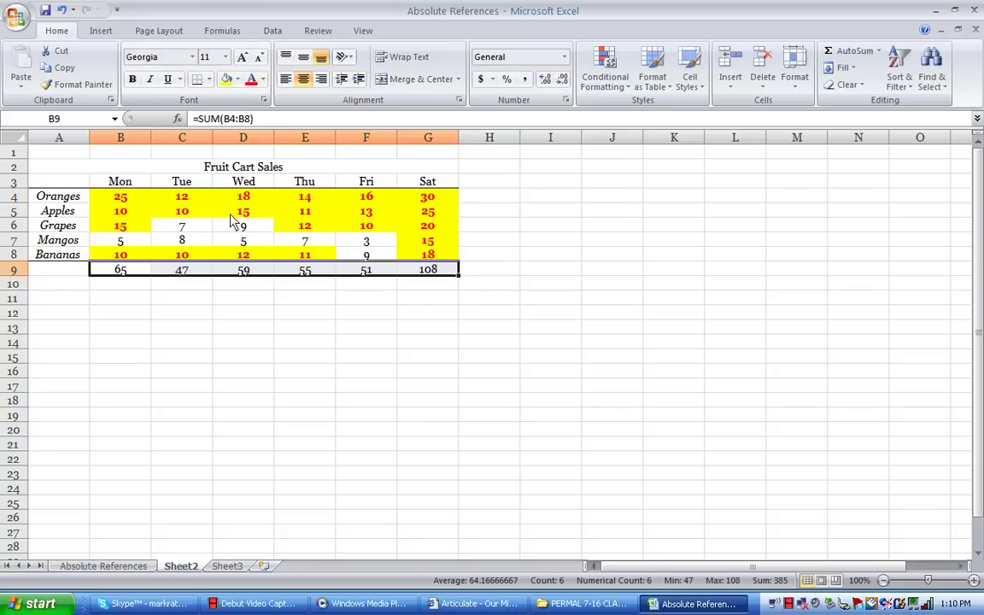
pyautogui.click(211, 342)
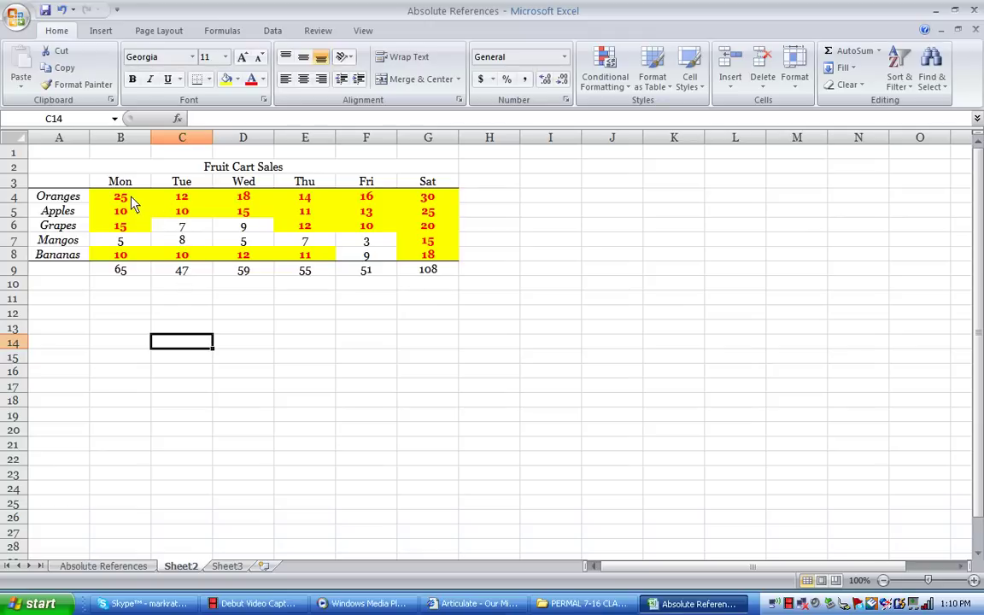
# Step: Reselect the sales figures B4:G8 and show the Highlight Cells Rules list again
pyautogui.moveTo(132, 198); pyautogui.dragTo(408, 266)
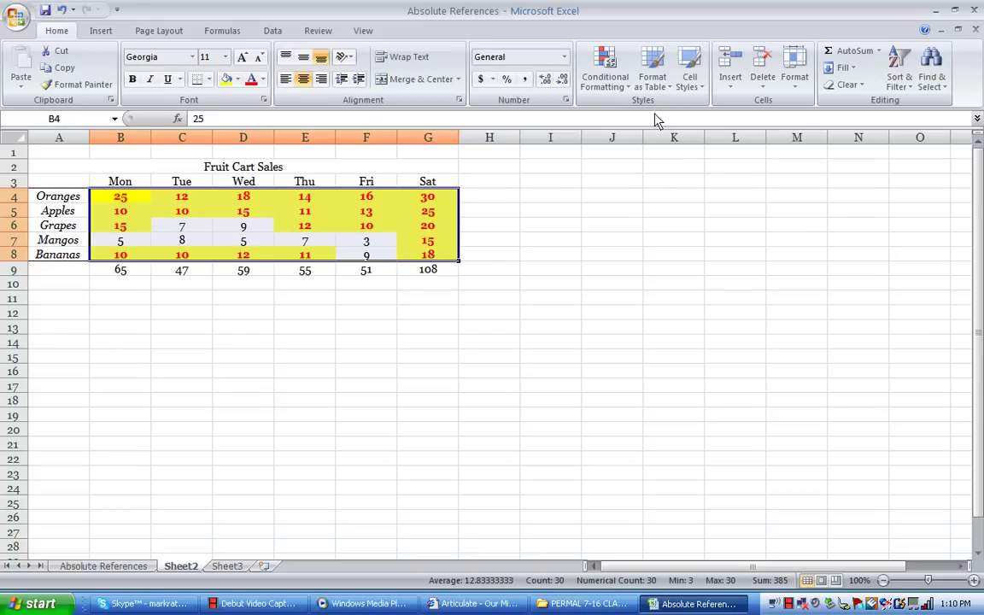
pyautogui.click(597, 71)
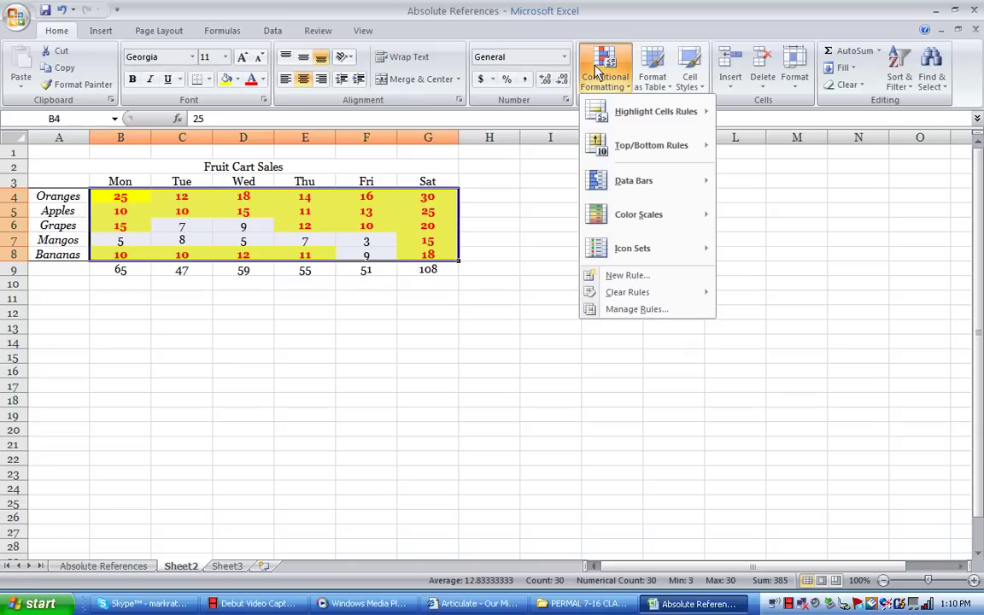
pyautogui.click(598, 74)
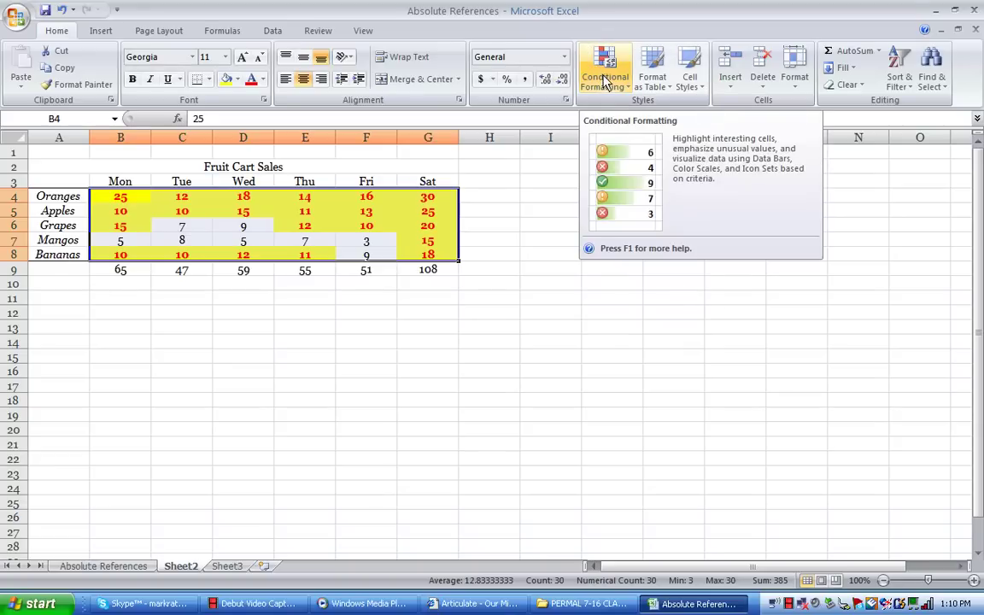
pyautogui.click(606, 83)
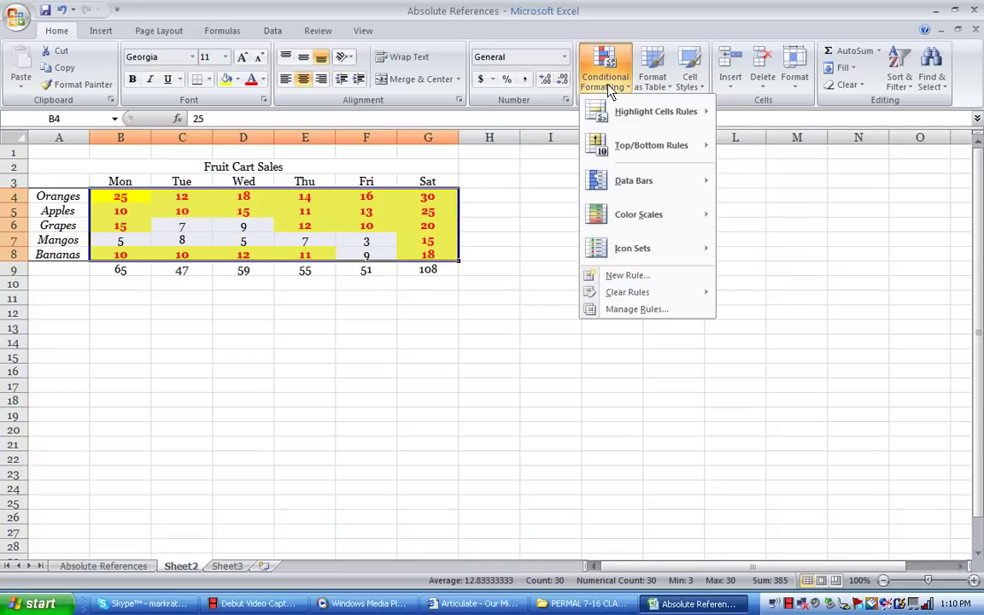
pyautogui.moveTo(624, 109)
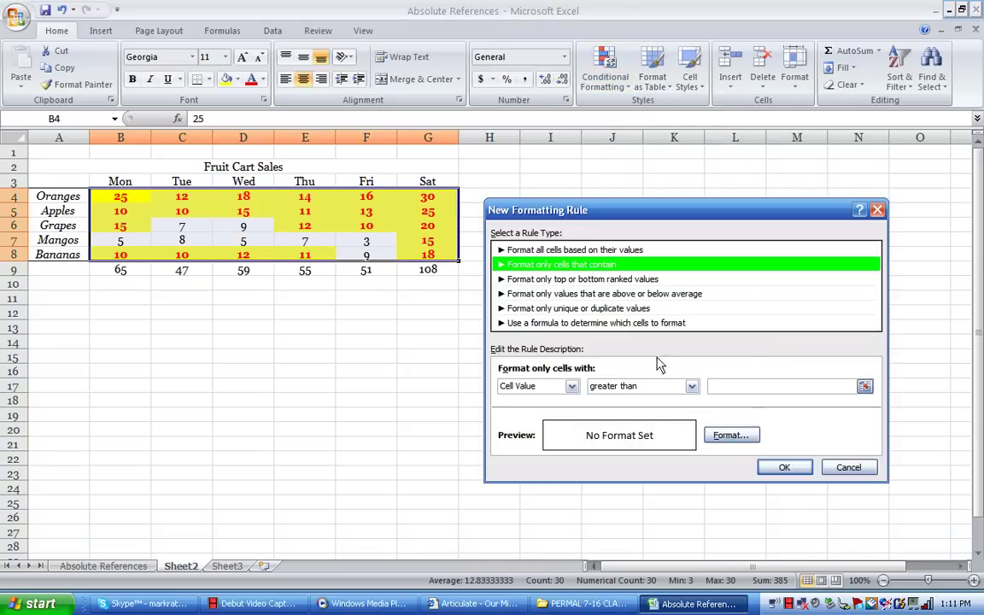
# Step: Set the second rule to cell values greater than or equal to 15
pyautogui.click(691, 387)
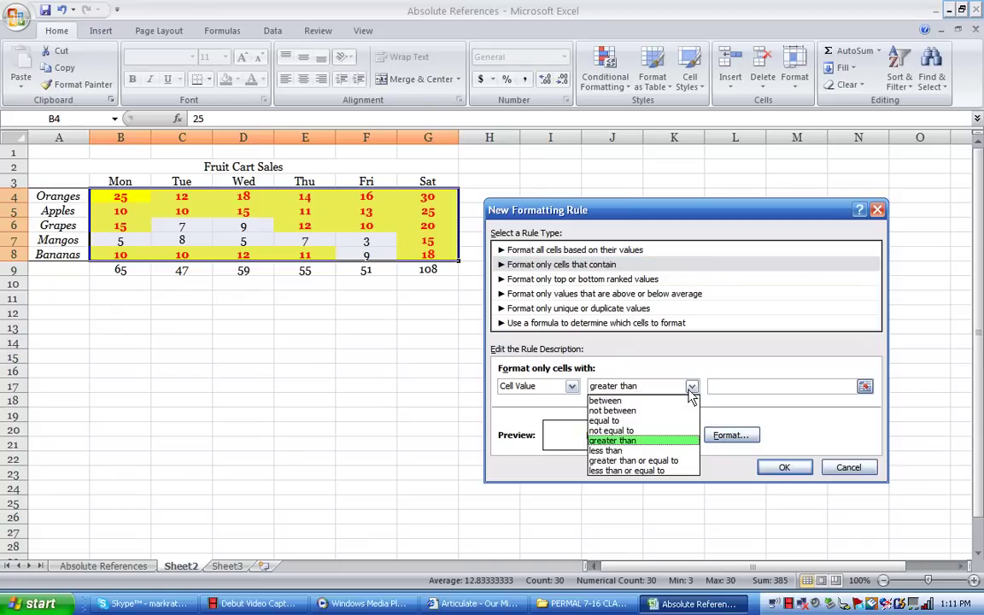
pyautogui.click(661, 462)
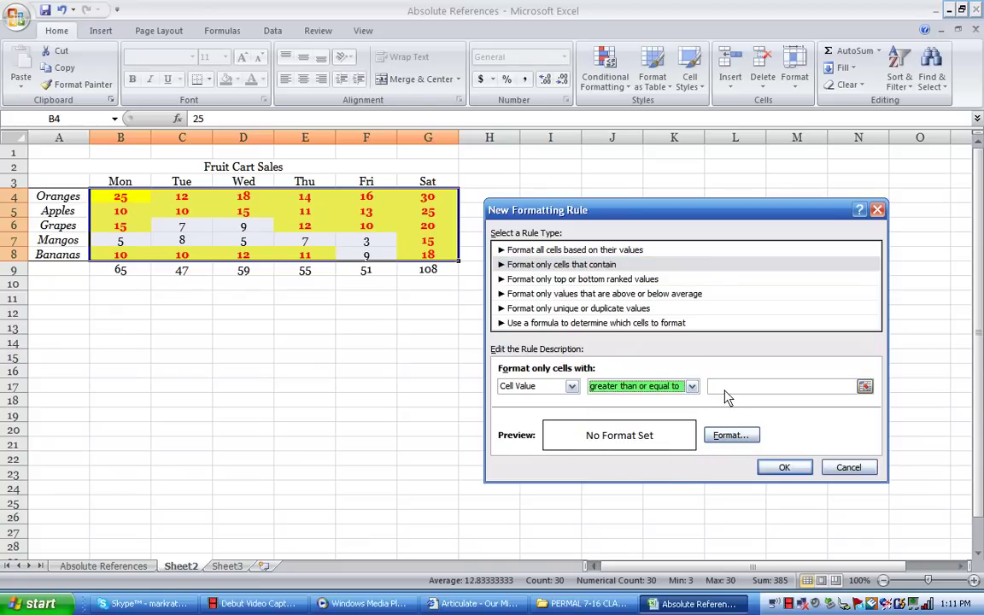
pyautogui.press('Tab')
pyautogui.write('15')
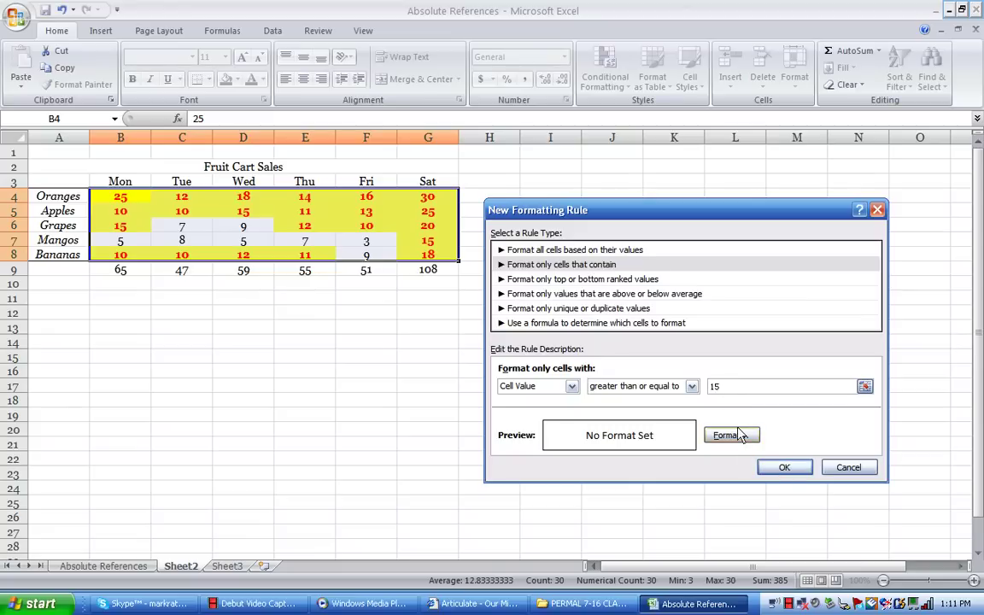
pyautogui.click(739, 435)
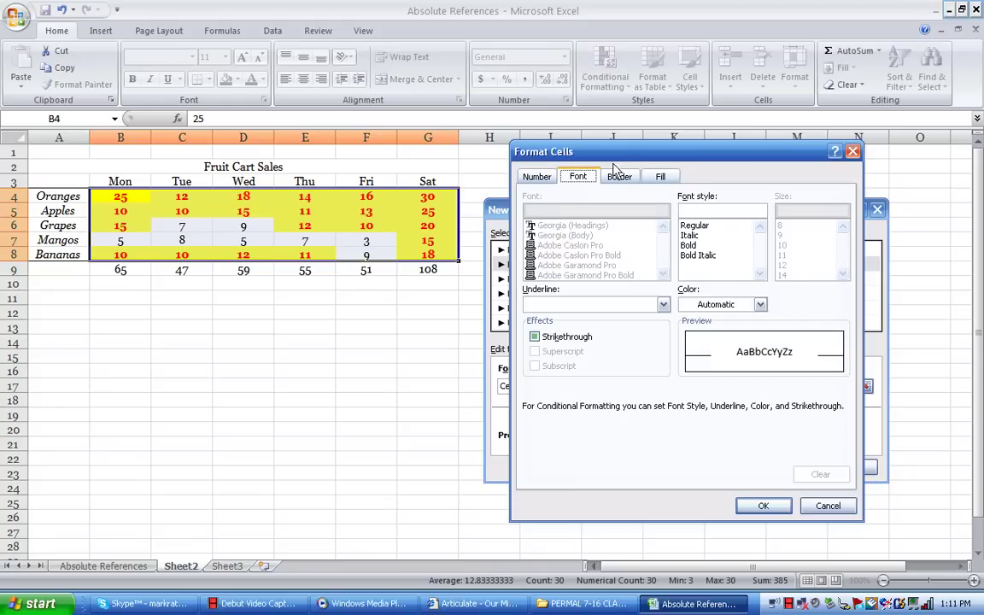
# Step: Give the rule an italic blue font and apply it to the sales figures
pyautogui.click(628, 178)
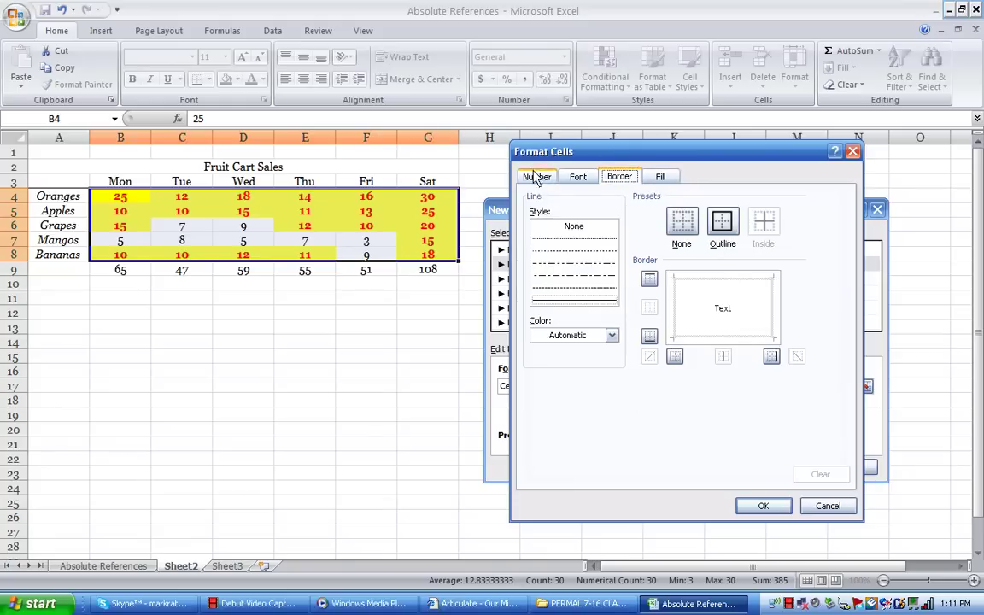
pyautogui.click(579, 176)
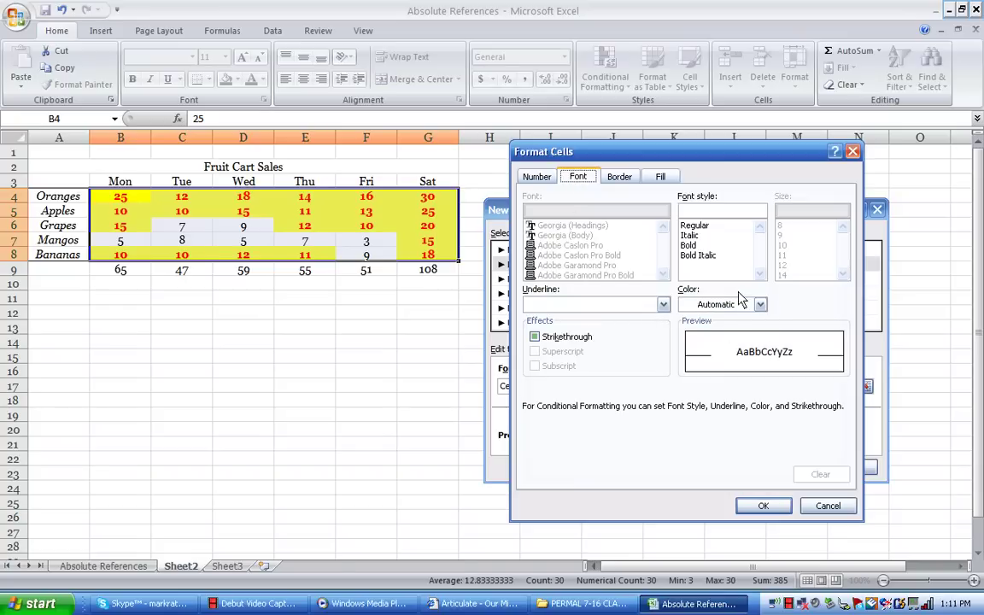
pyautogui.click(717, 235)
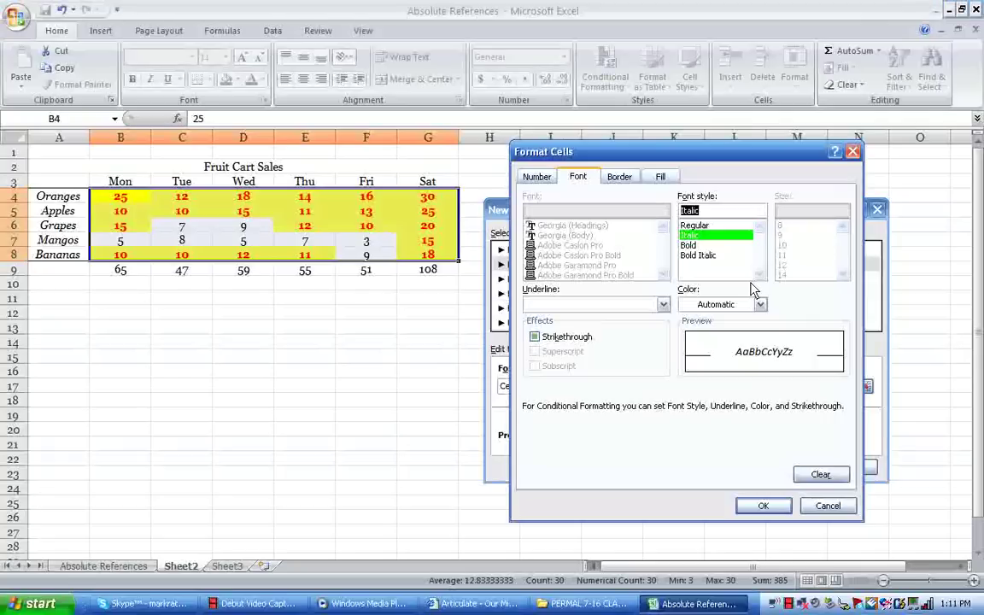
pyautogui.click(759, 304)
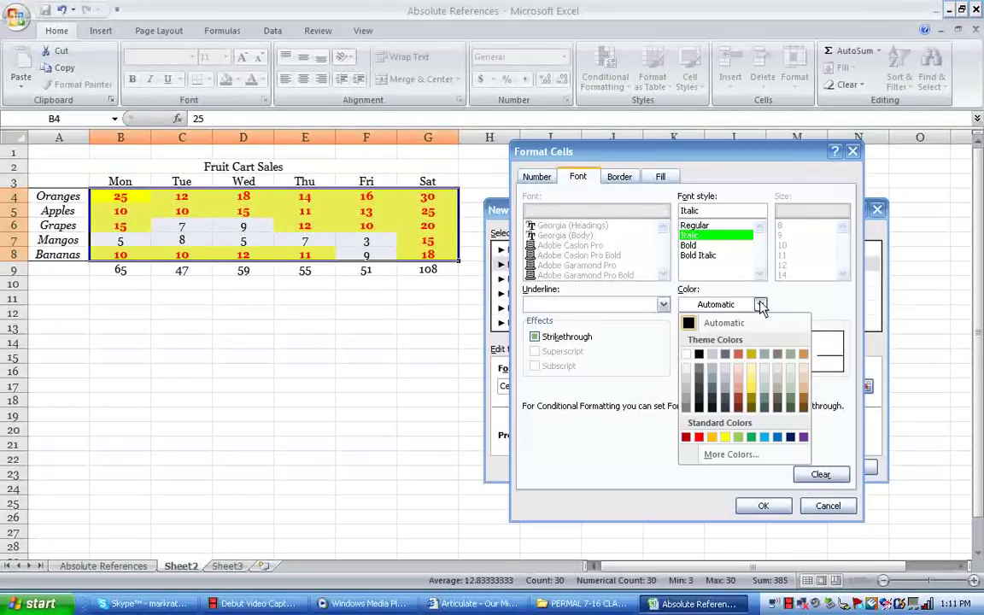
pyautogui.click(778, 439)
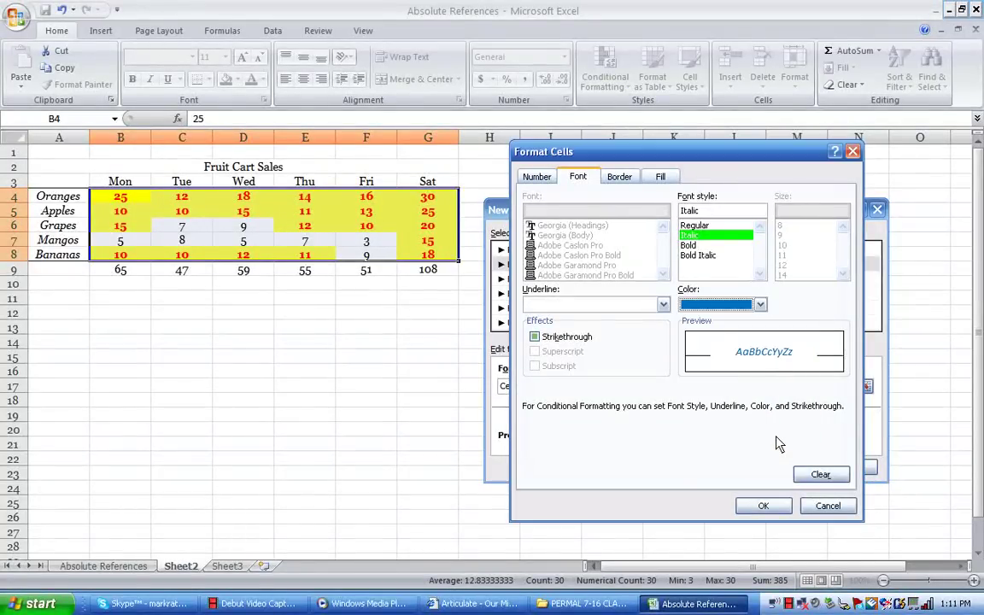
pyautogui.click(764, 506)
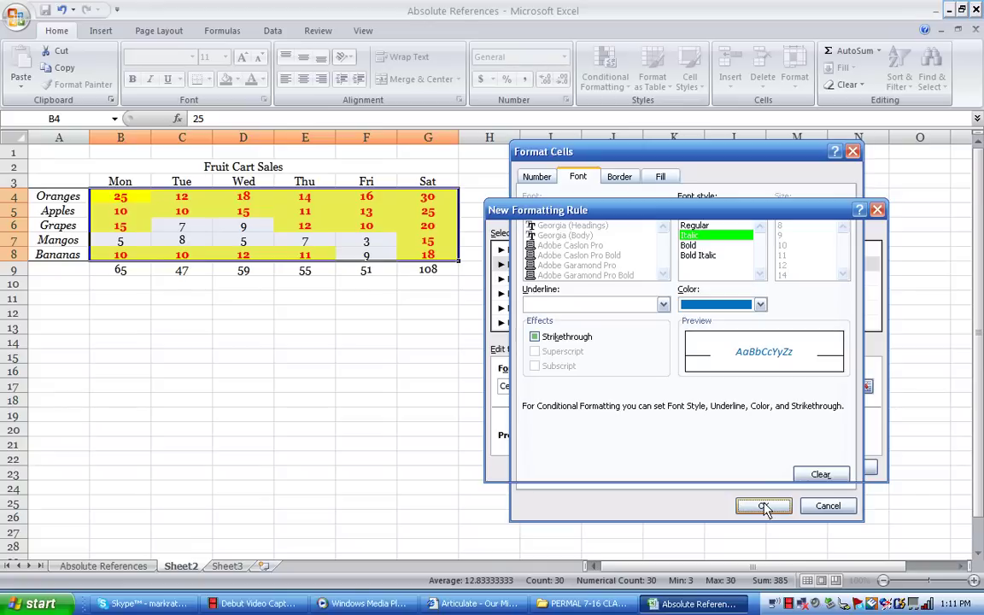
pyautogui.click(783, 470)
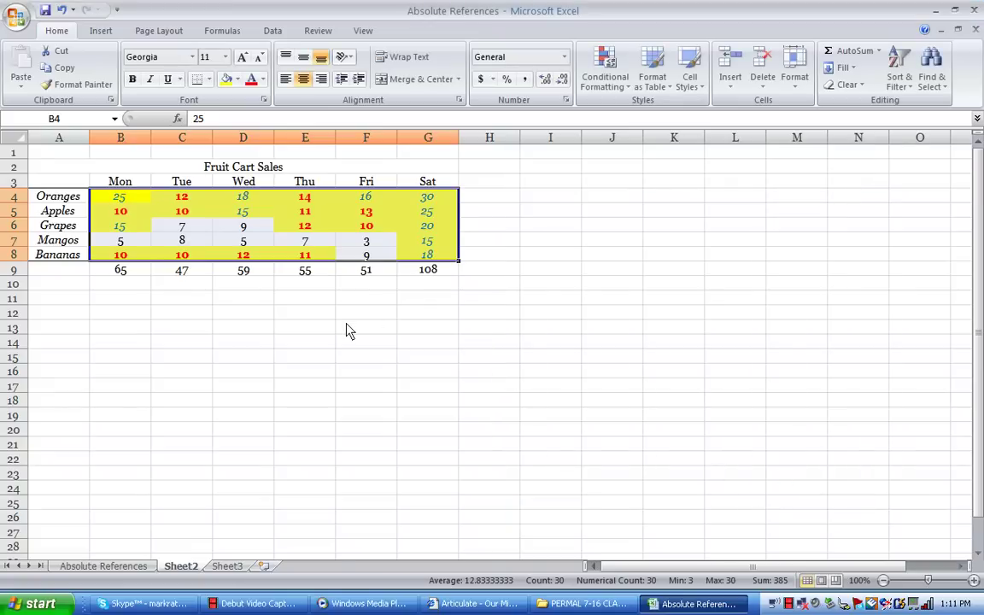
pyautogui.click(346, 328)
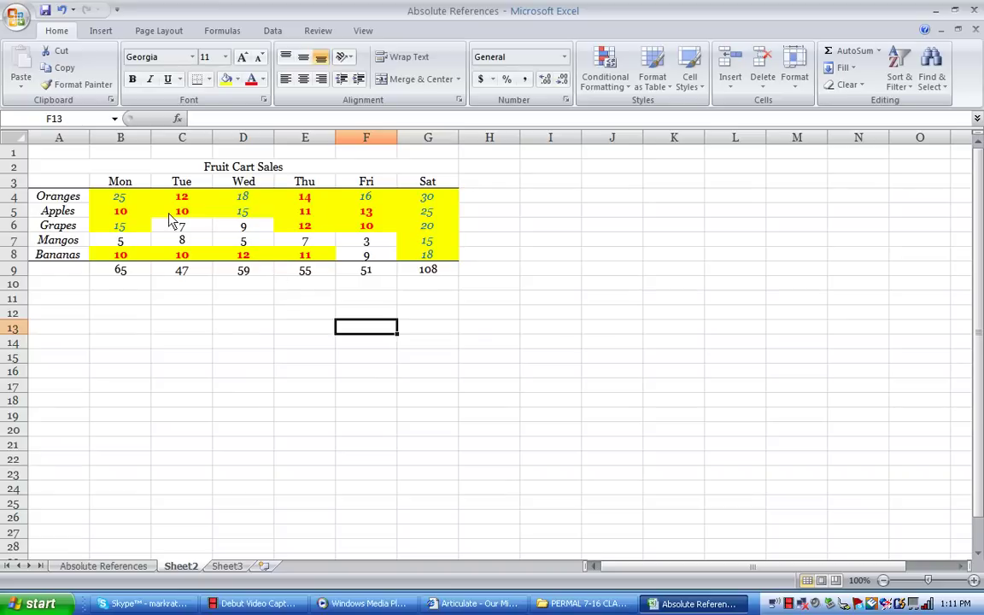